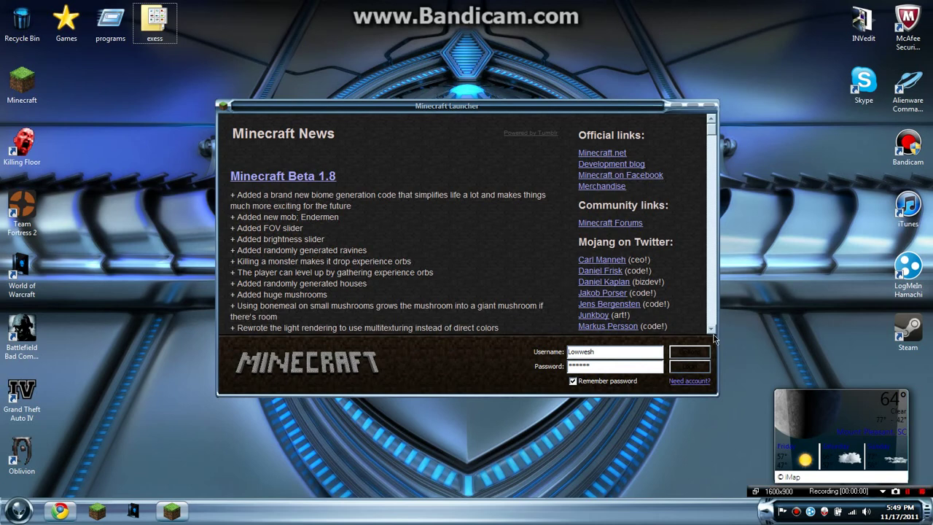
Step: Force a Minecraft game update, log in to start downloading, then return to the forum
{"action": "left_click", "coordinate": [696, 355]}
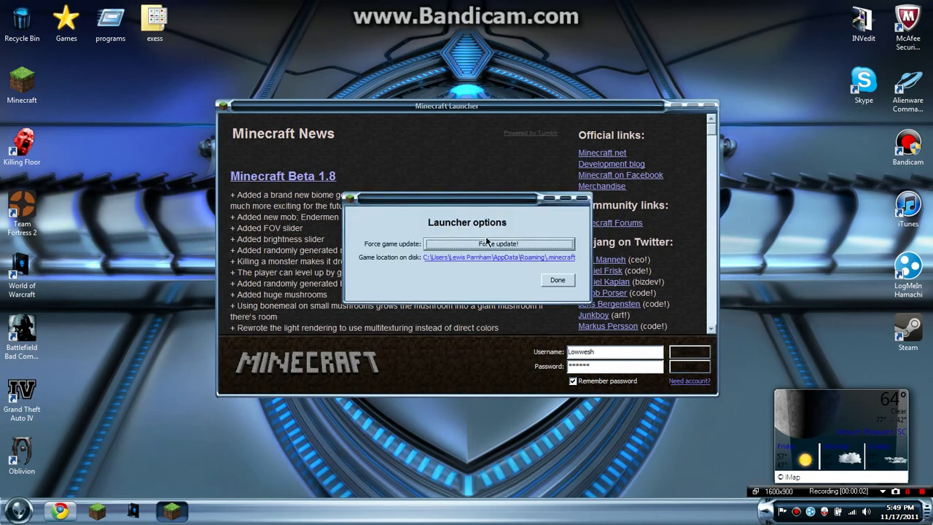
{"action": "left_click", "coordinate": [567, 283]}
{"action": "left_click", "coordinate": [690, 369]}
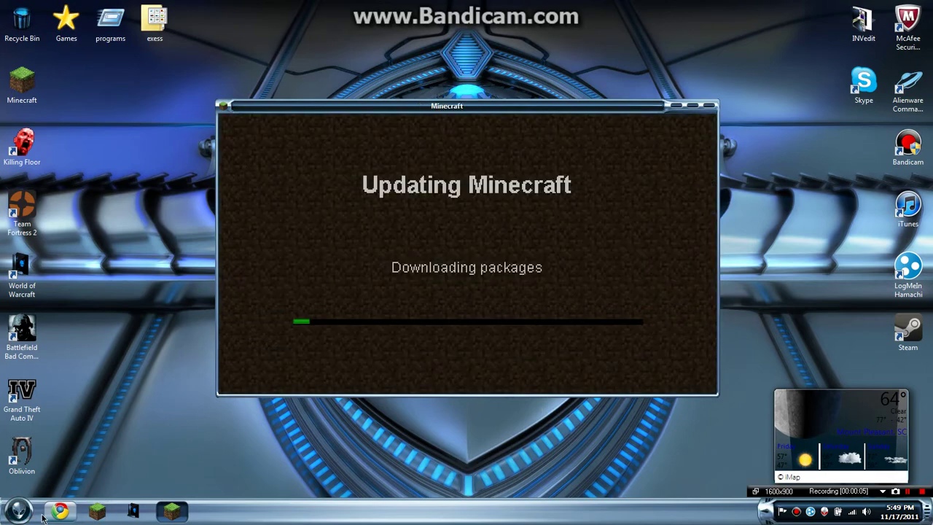
{"action": "left_click", "coordinate": [55, 512]}
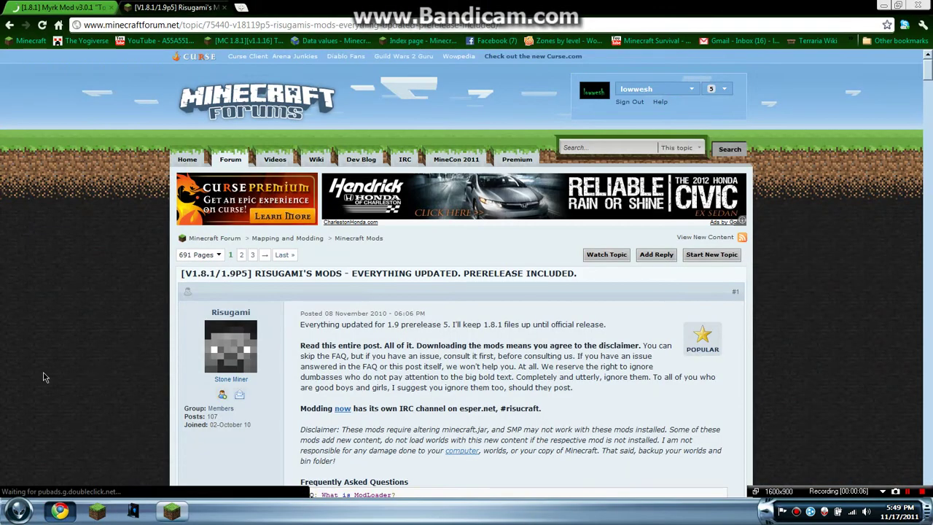
Step: Switch to the Myrk Mod v3.0.1 thread and close the running Minecraft game
{"action": "left_click", "coordinate": [73, 16]}
{"action": "scroll", "coordinate": [375, 240], "scroll_direction": "down", "scroll_amount": 5}
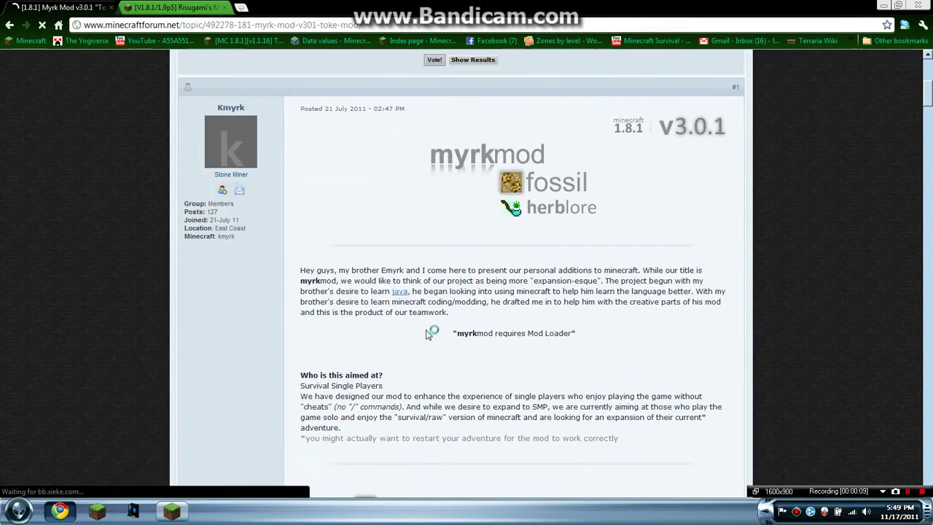
{"action": "scroll", "coordinate": [429, 333], "scroll_direction": "down", "scroll_amount": 10}
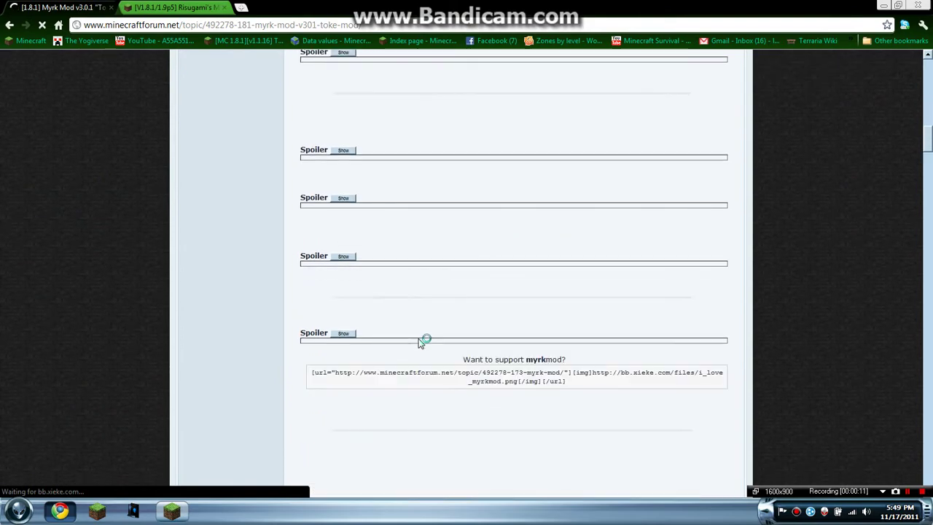
{"action": "scroll", "coordinate": [420, 343], "scroll_direction": "up", "scroll_amount": 10}
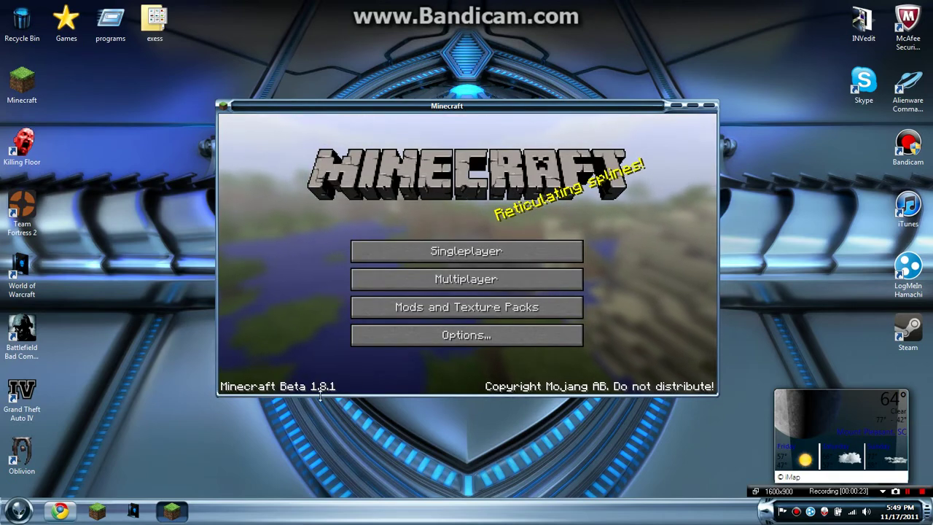
{"action": "left_click", "coordinate": [708, 106]}
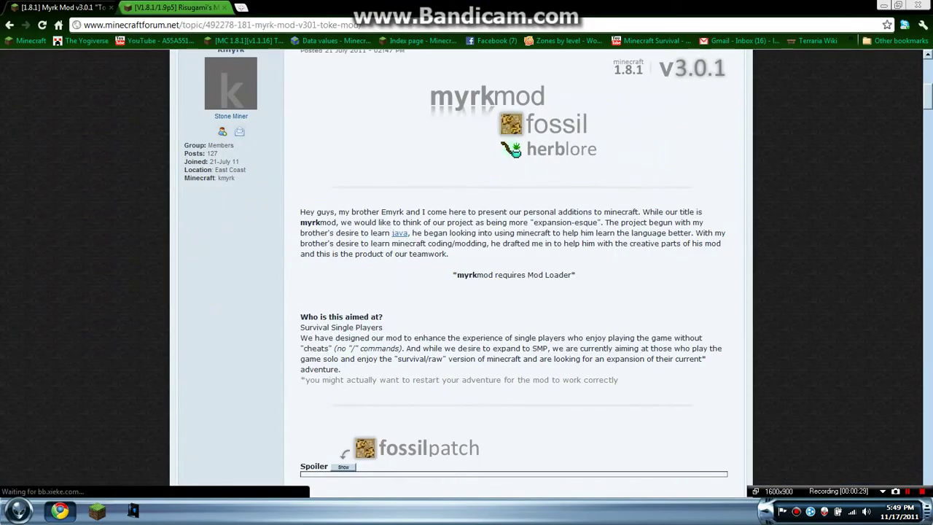
Step: Expand the post's Download section and follow the myrkmod v3.0.1 link to MediaFire
{"action": "scroll", "coordinate": [475, 332], "scroll_direction": "down", "scroll_amount": 7}
{"action": "scroll", "coordinate": [468, 355], "scroll_direction": "down", "scroll_amount": 2}
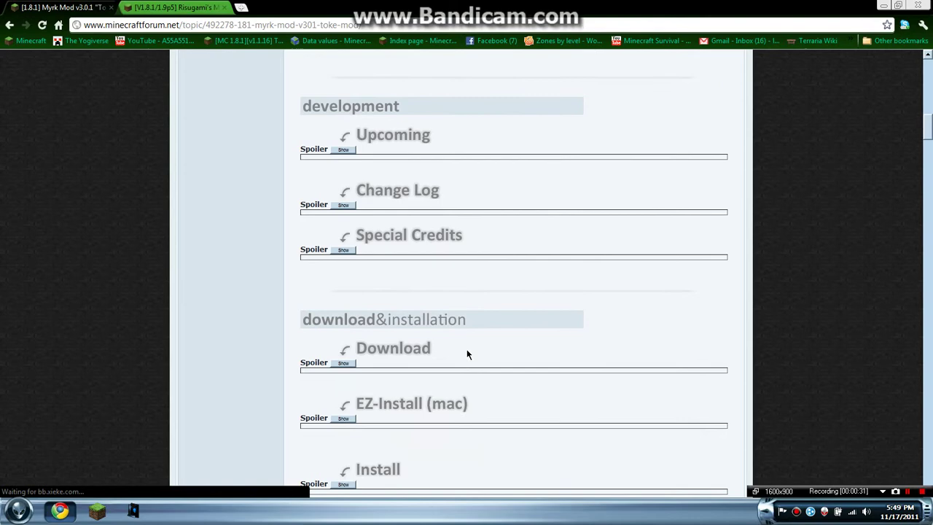
{"action": "left_click", "coordinate": [344, 364]}
{"action": "scroll", "coordinate": [344, 364], "scroll_direction": "down", "scroll_amount": 3}
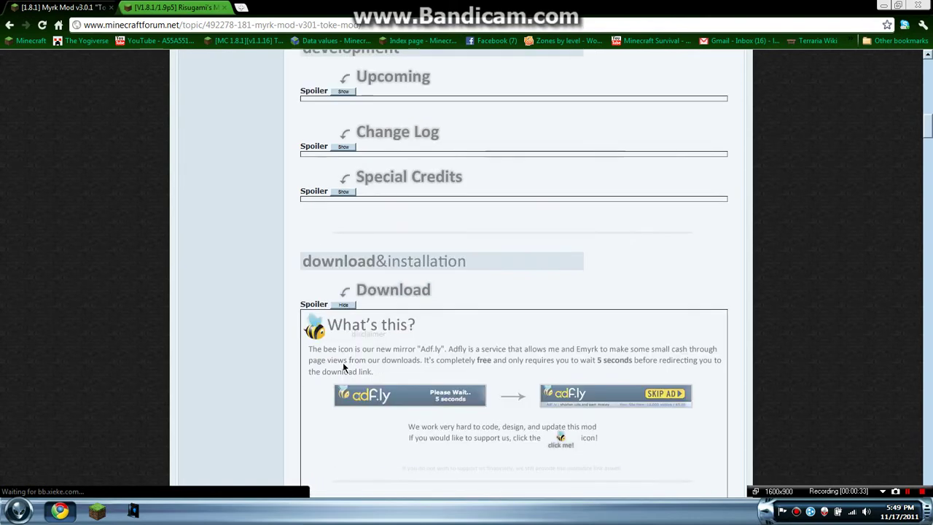
{"action": "left_click", "coordinate": [440, 393]}
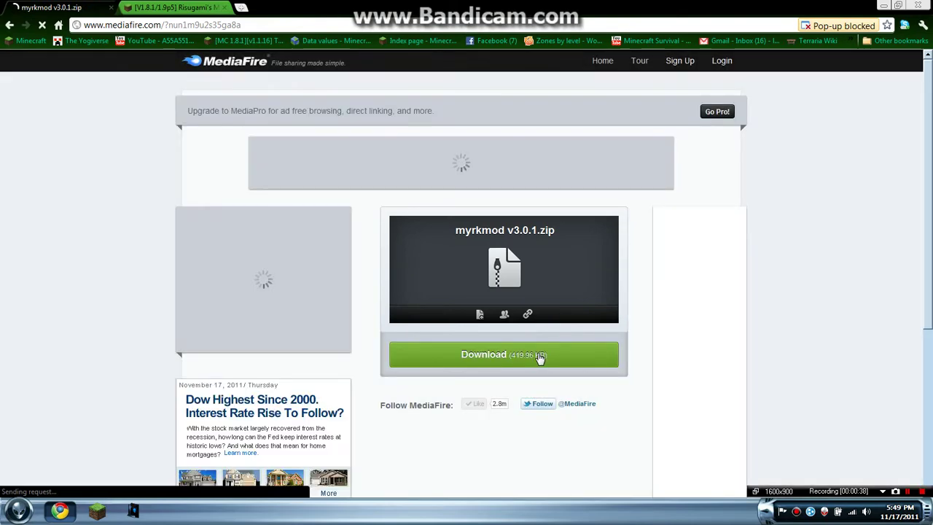
Step: Download myrkmod v3.0.1.zip from MediaFire and ModLoader Beta 1.8.1 via its Direct link
{"action": "left_click", "coordinate": [541, 356]}
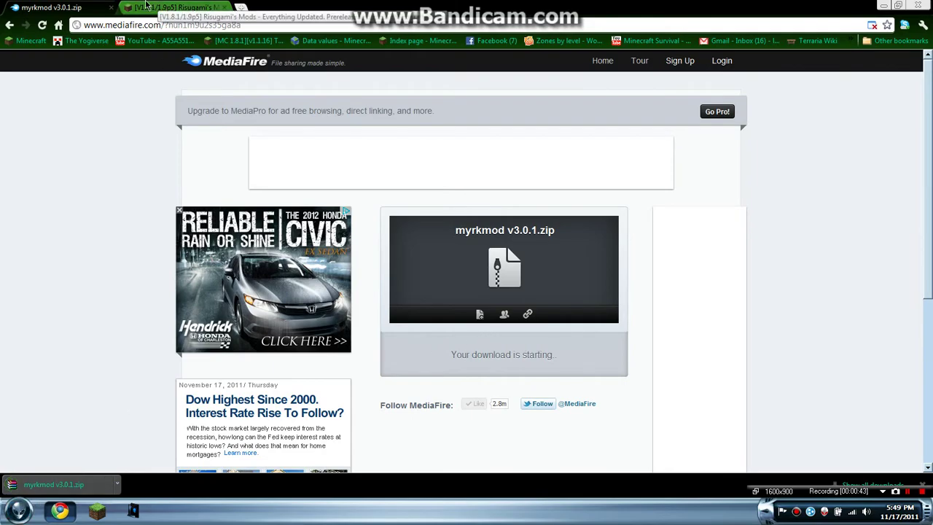
{"action": "left_click", "coordinate": [173, 11]}
{"action": "scroll", "coordinate": [440, 240], "scroll_direction": "down", "scroll_amount": 15}
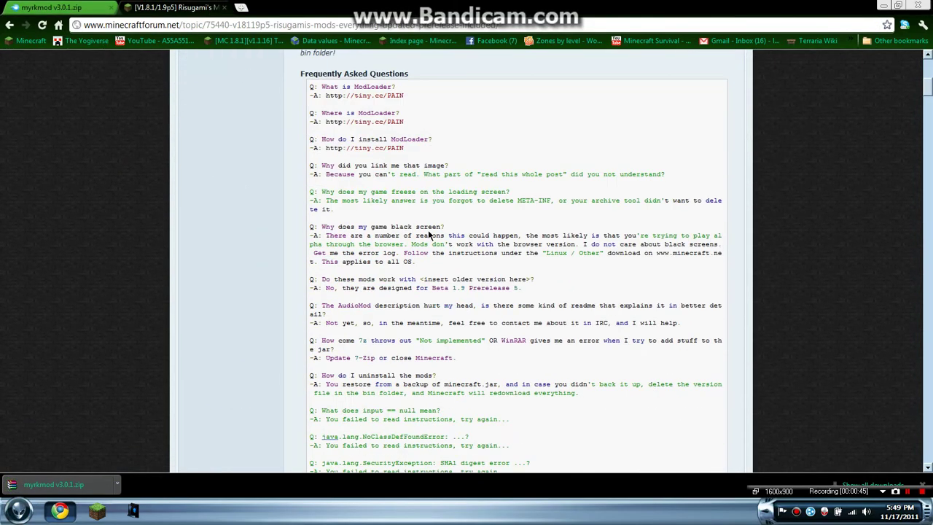
{"action": "scroll", "coordinate": [360, 310], "scroll_direction": "down", "scroll_amount": 5}
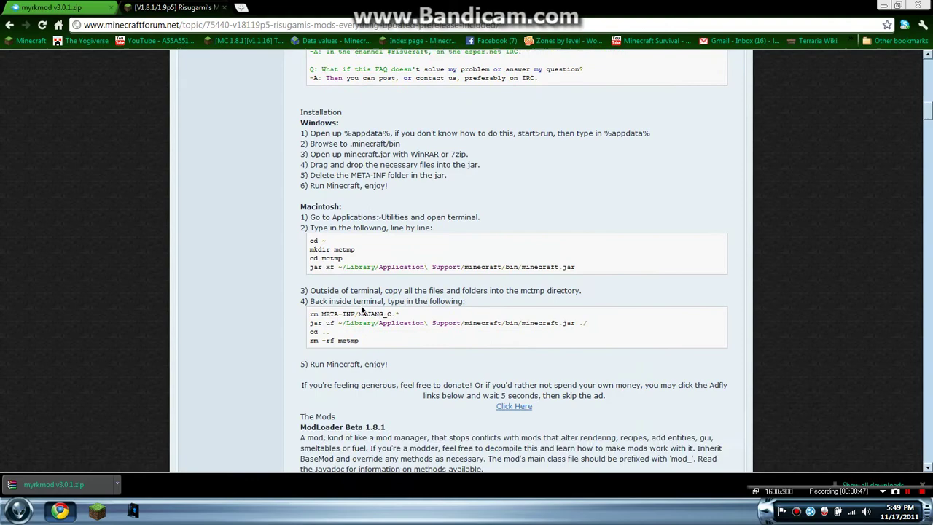
{"action": "left_click", "coordinate": [395, 366]}
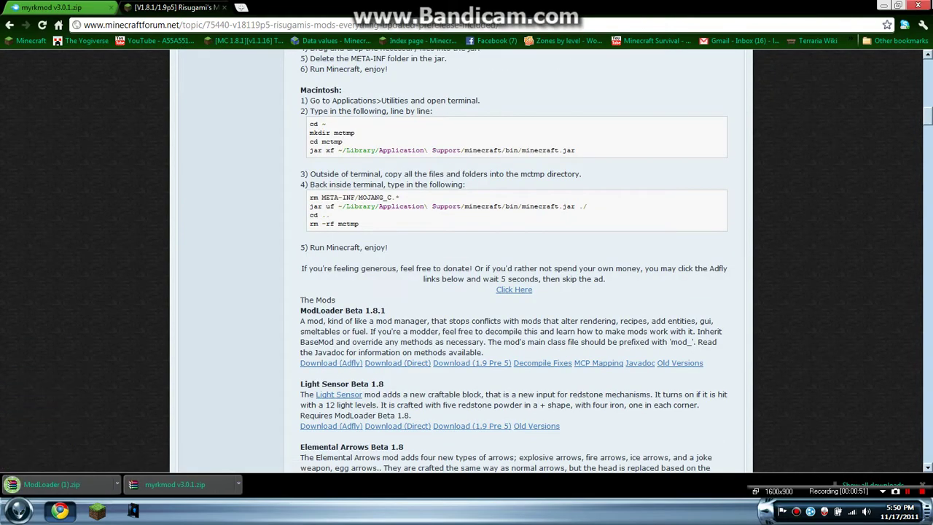
Step: Close the browser and open the Downloads folder snapped to the right half
{"action": "left_click", "coordinate": [924, 6]}
{"action": "left_click", "coordinate": [18, 510]}
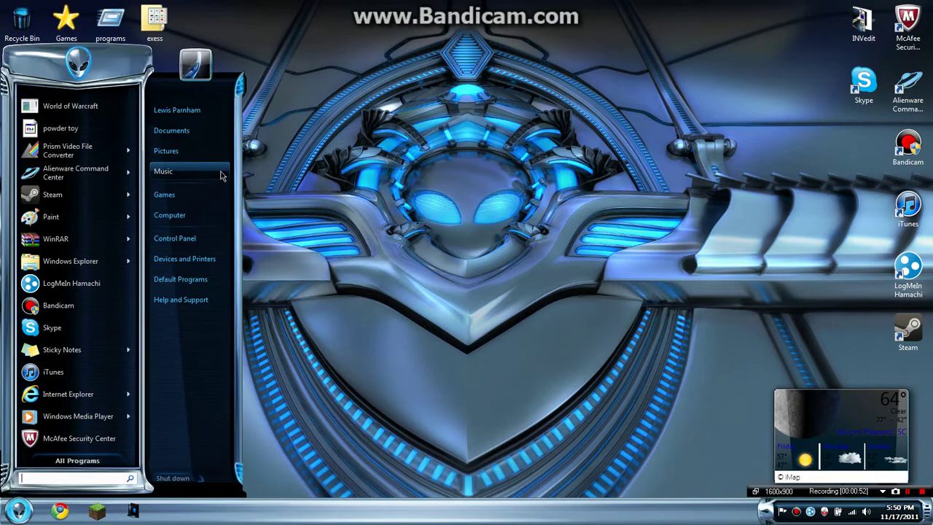
{"action": "left_click", "coordinate": [172, 131]}
{"action": "left_click_drag", "start_coordinate": [510, 110], "coordinate": [932, 82]}
{"action": "left_click", "coordinate": [516, 101]}
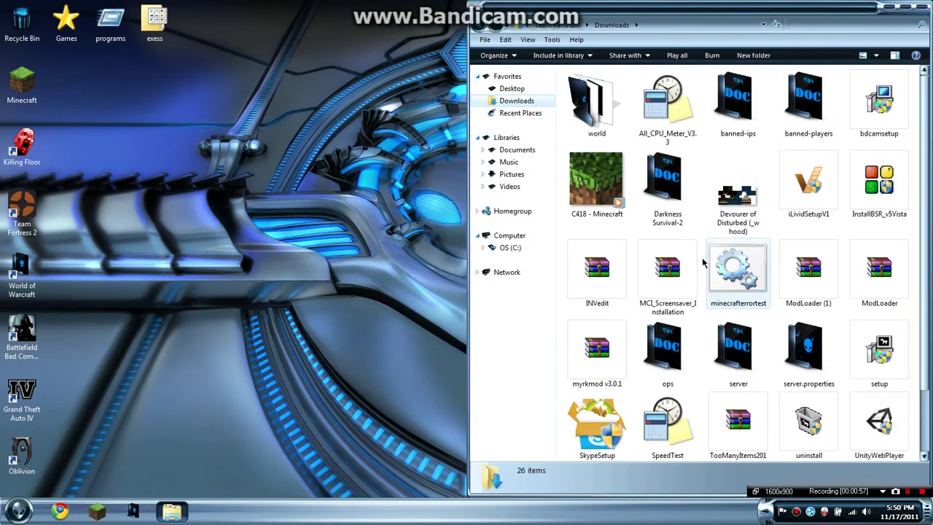
Step: Move the ModLoader (1) and myrkmod v3.0.1 archives onto the desktop and close Explorer
{"action": "mouse_move", "coordinate": [878, 270]}
{"action": "left_mouse_down"}
{"action": "mouse_move", "coordinate": [232, 219]}
{"action": "mouse_move", "coordinate": [839, 289]}
{"action": "mouse_move", "coordinate": [183, 158]}
{"action": "mouse_move", "coordinate": [171, 138]}
{"action": "left_mouse_up"}
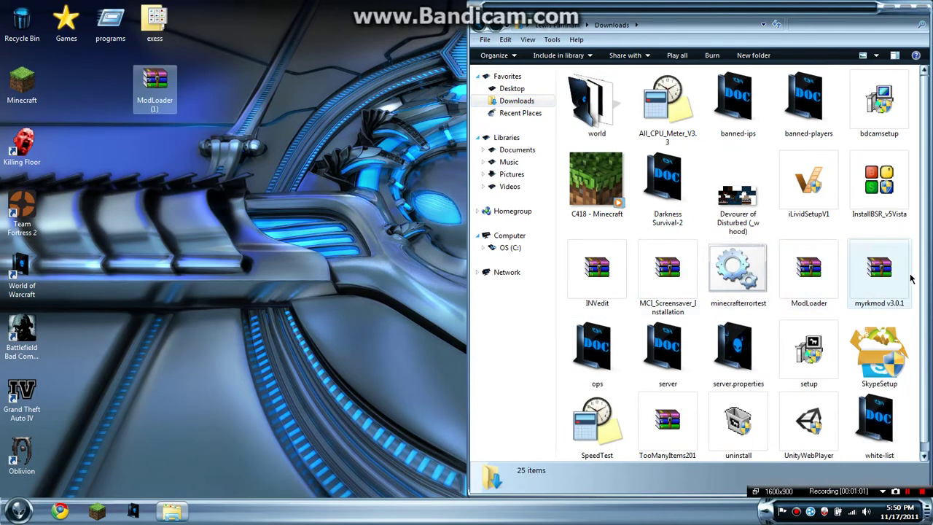
{"action": "mouse_move", "coordinate": [890, 285]}
{"action": "left_mouse_down"}
{"action": "mouse_move", "coordinate": [279, 240]}
{"action": "mouse_move", "coordinate": [155, 149]}
{"action": "left_mouse_up"}
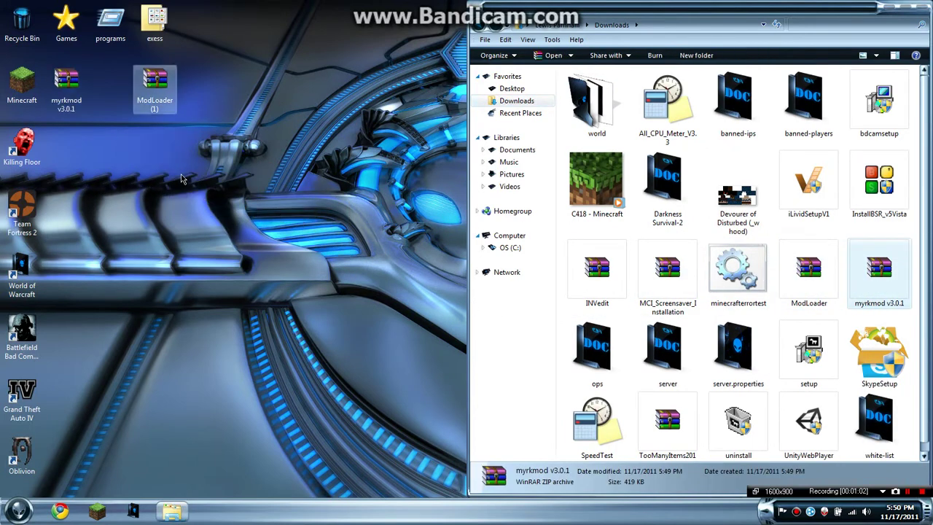
{"action": "left_click", "coordinate": [922, 8]}
{"action": "mouse_move", "coordinate": [157, 91]}
{"action": "left_mouse_down"}
{"action": "mouse_move", "coordinate": [179, 197]}
{"action": "mouse_move", "coordinate": [171, 213]}
{"action": "left_mouse_up"}
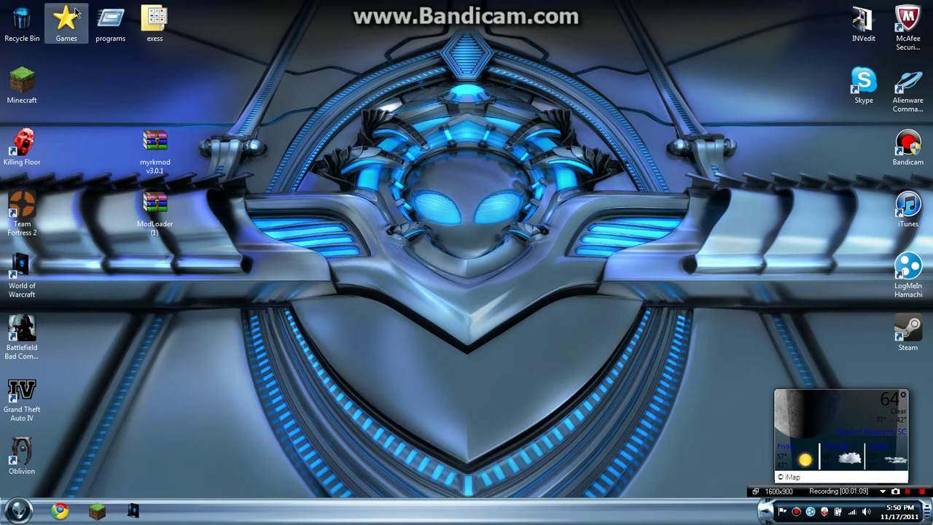
Step: Run %appdata% from the Run dialog and snap the Roaming folder to the right half
{"action": "key", "text": "super"}
{"action": "type", "text": "run"}
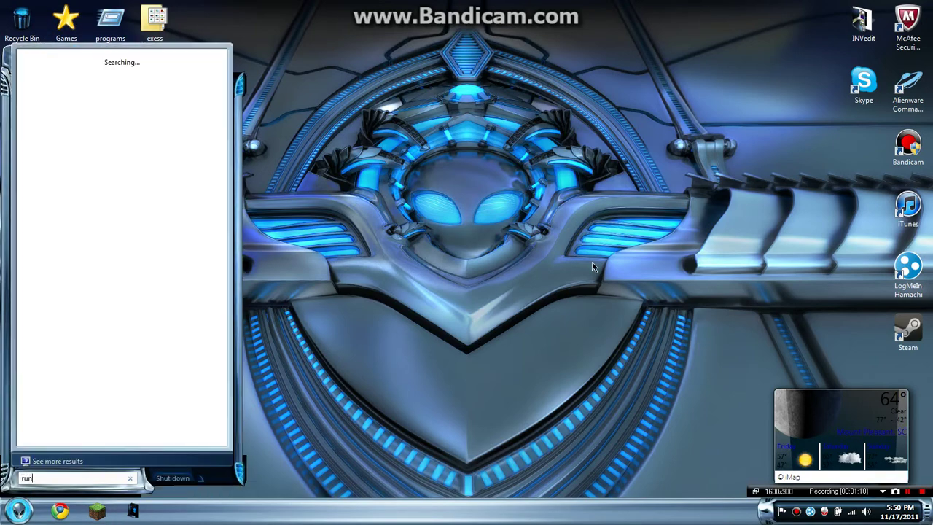
{"action": "left_click", "coordinate": [77, 91]}
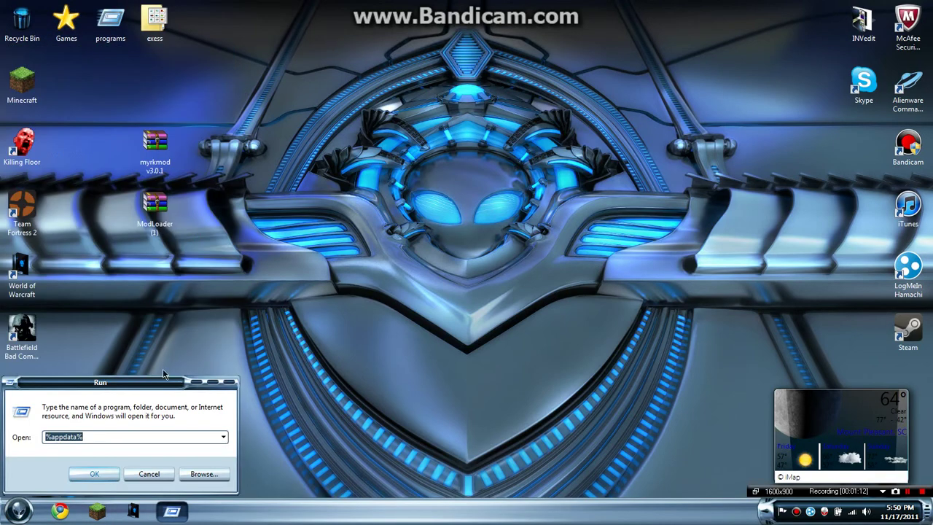
{"action": "mouse_move", "coordinate": [152, 385]}
{"action": "left_mouse_down"}
{"action": "mouse_move", "coordinate": [522, 196]}
{"action": "mouse_move", "coordinate": [545, 169]}
{"action": "left_mouse_up"}
{"action": "type", "text": "%"}
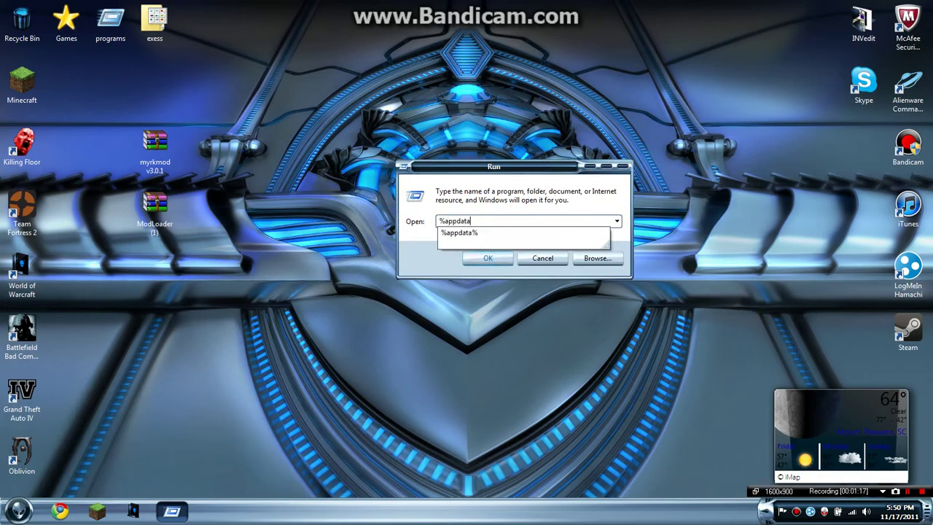
{"action": "type", "text": "%"}
{"action": "key", "text": "Return"}
{"action": "left_click_drag", "start_coordinate": [559, 124], "coordinate": [926, 179]}
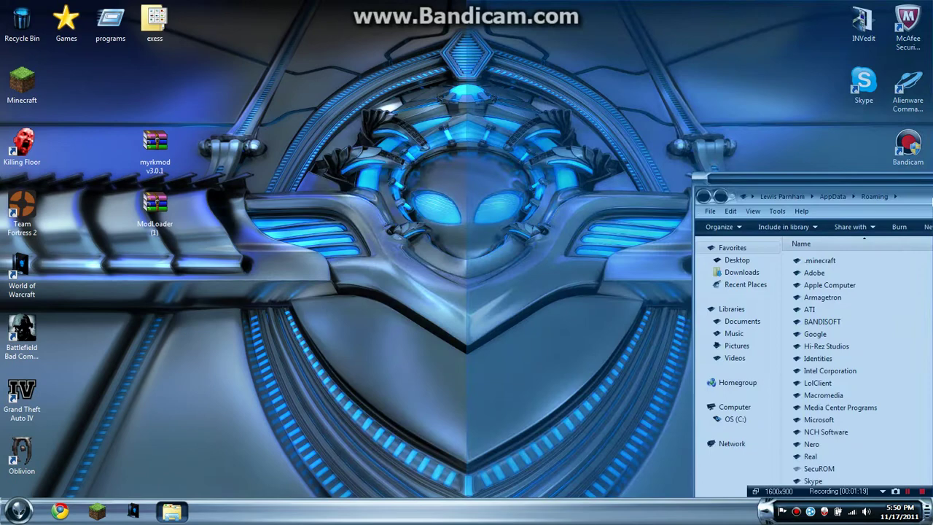
Step: Go into .minecraft\bin and open minecraft.jar with WinRAR archiver
{"action": "left_click", "coordinate": [609, 89]}
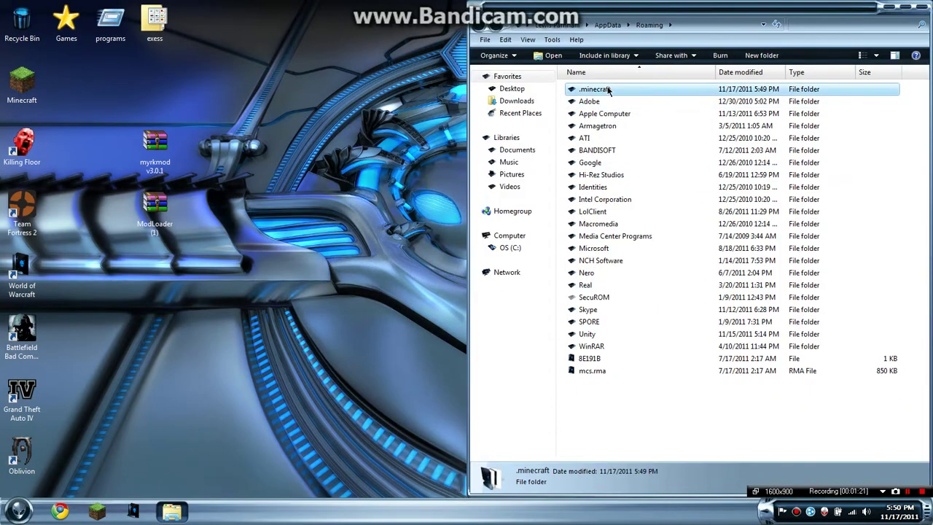
{"action": "double_click", "coordinate": [619, 92]}
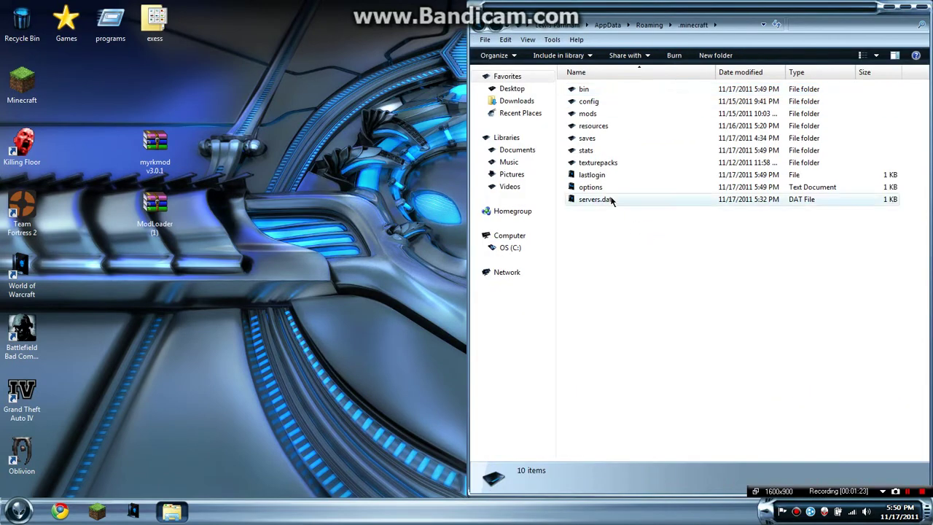
{"action": "double_click", "coordinate": [587, 89]}
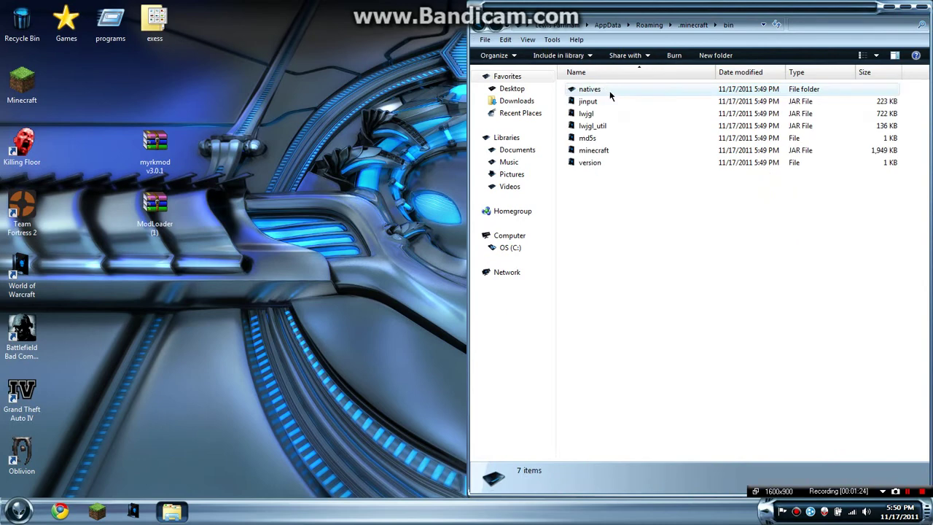
{"action": "left_click", "coordinate": [604, 152]}
{"action": "right_click", "coordinate": [631, 151]}
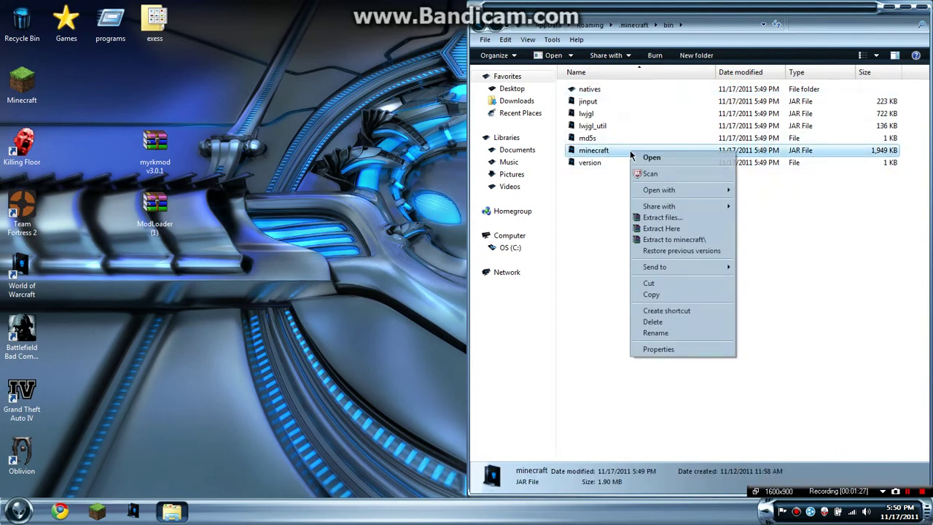
{"action": "mouse_move", "coordinate": [684, 197]}
{"action": "left_click", "coordinate": [762, 203]}
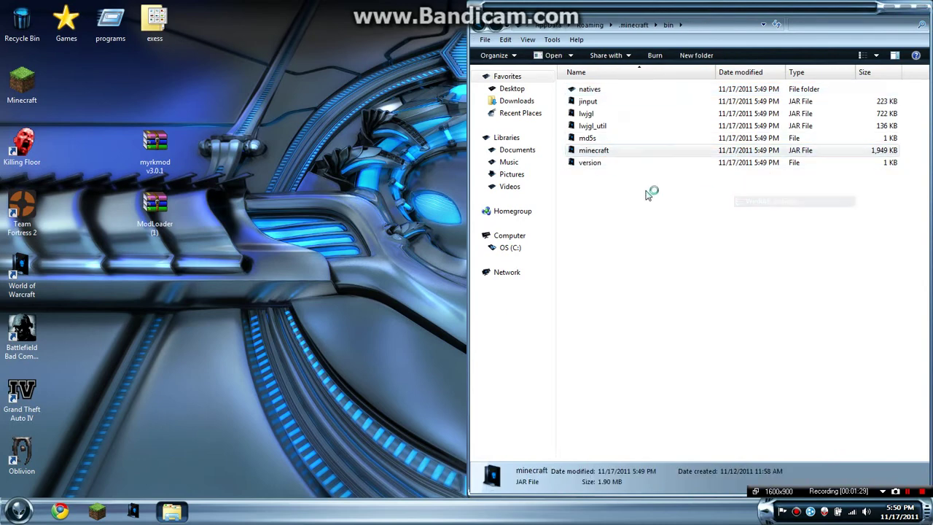
Step: Snap minecraft.jar right, delete its META-INF folder, then open ModLoader (1).zip
{"action": "mouse_move", "coordinate": [612, 224]}
{"action": "left_mouse_down"}
{"action": "mouse_move", "coordinate": [592, 184]}
{"action": "mouse_move", "coordinate": [932, 219]}
{"action": "left_mouse_up"}
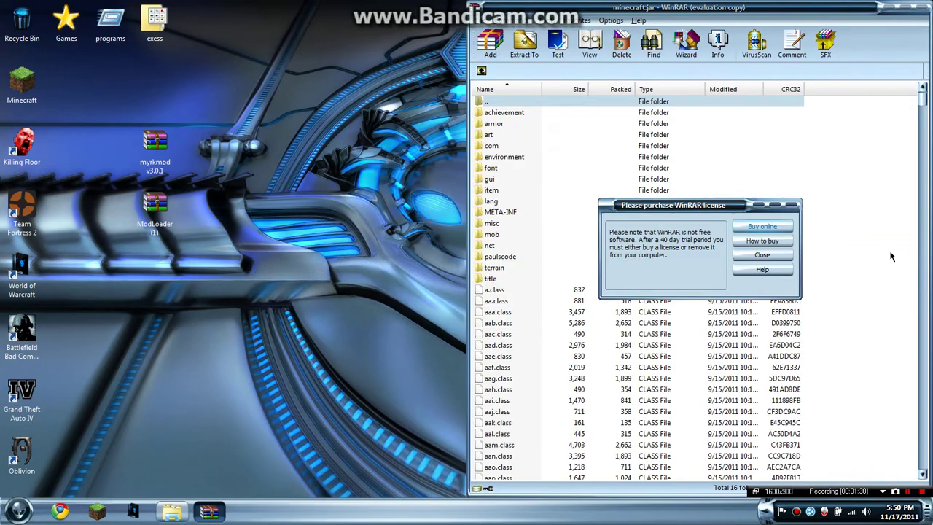
{"action": "left_click", "coordinate": [763, 255]}
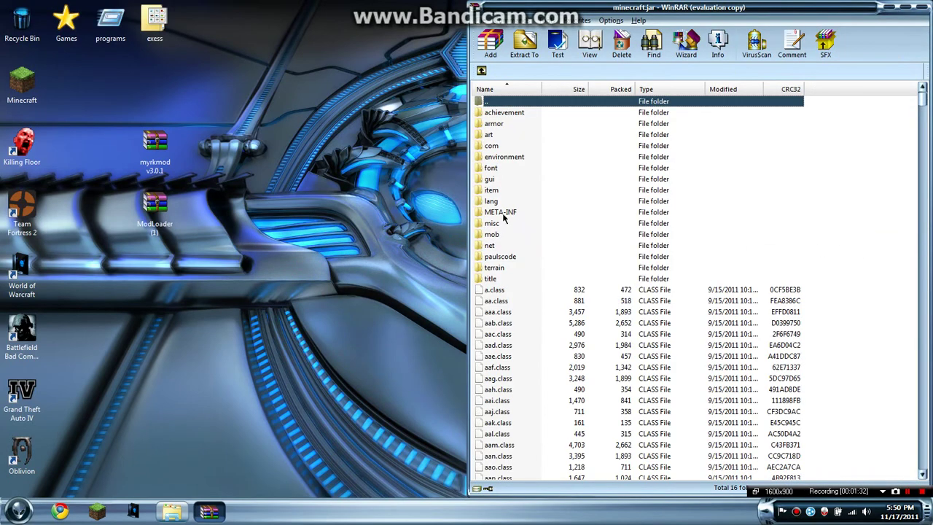
{"action": "left_click", "coordinate": [510, 213]}
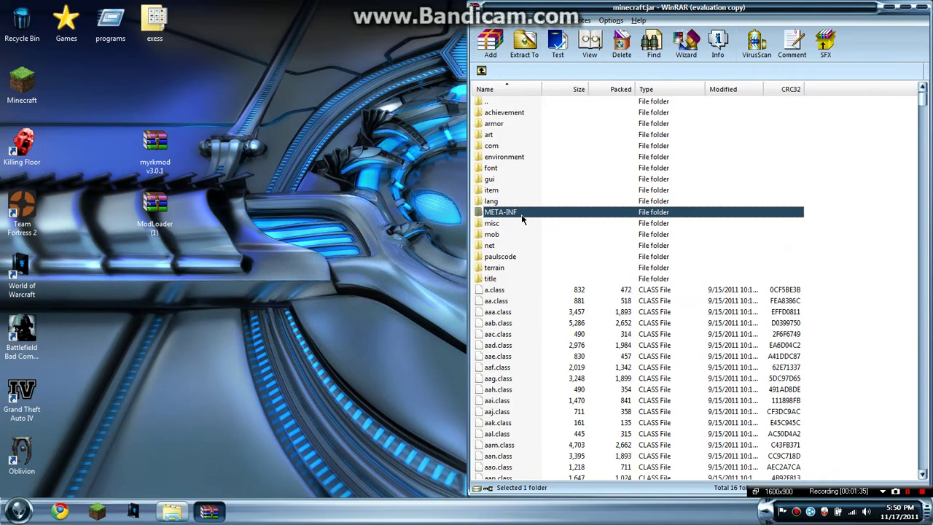
{"action": "key", "text": "Delete"}
{"action": "left_click", "coordinate": [496, 299]}
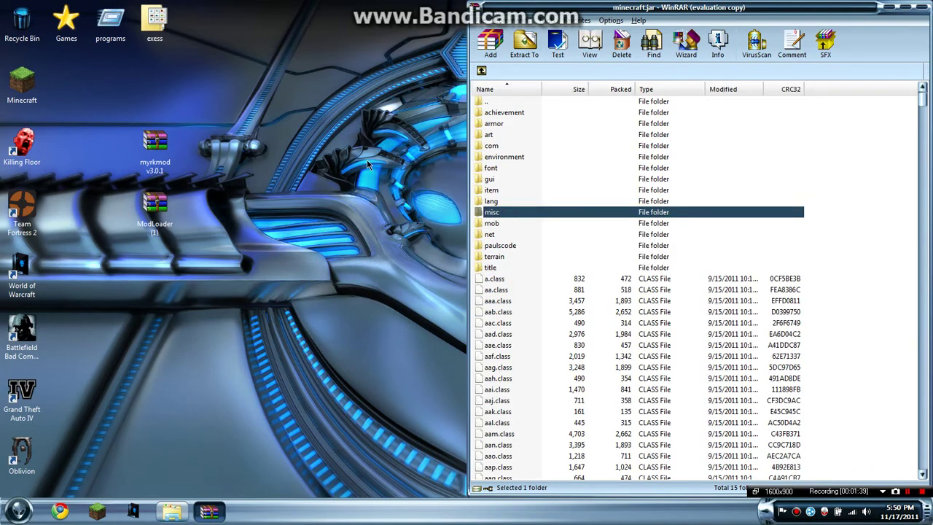
{"action": "double_click", "coordinate": [150, 212]}
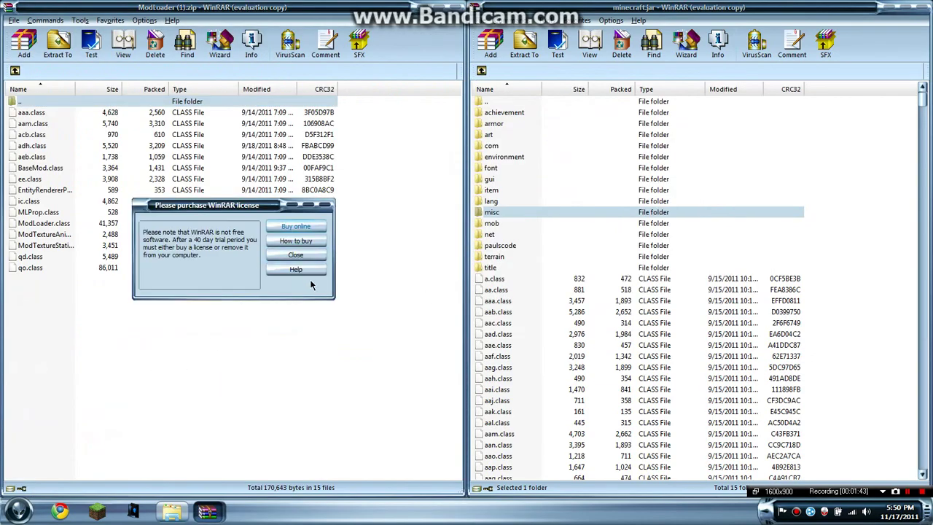
Step: Copy all 15 ModLoader class files into minecraft.jar and close the ModLoader archive
{"action": "left_click", "coordinate": [302, 264]}
{"action": "left_click", "coordinate": [170, 334]}
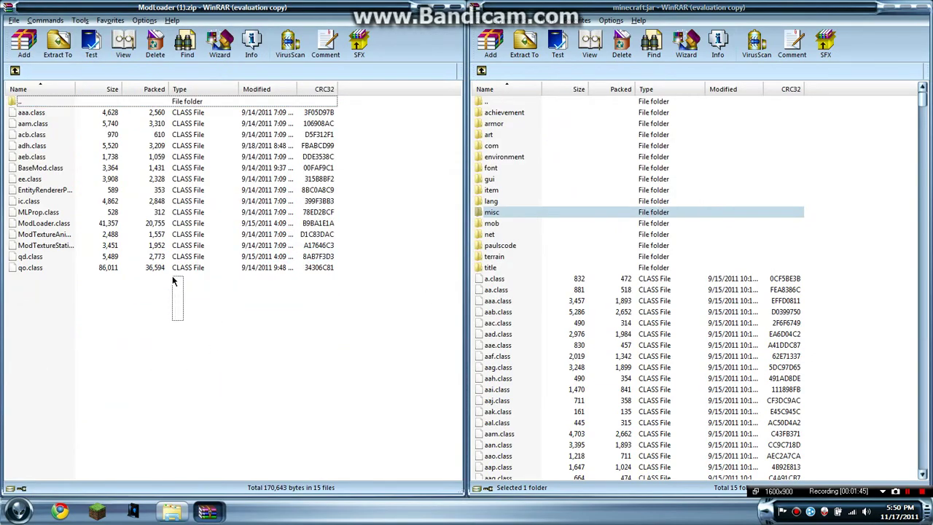
{"action": "left_click_drag", "start_coordinate": [174, 281], "coordinate": [180, 109]}
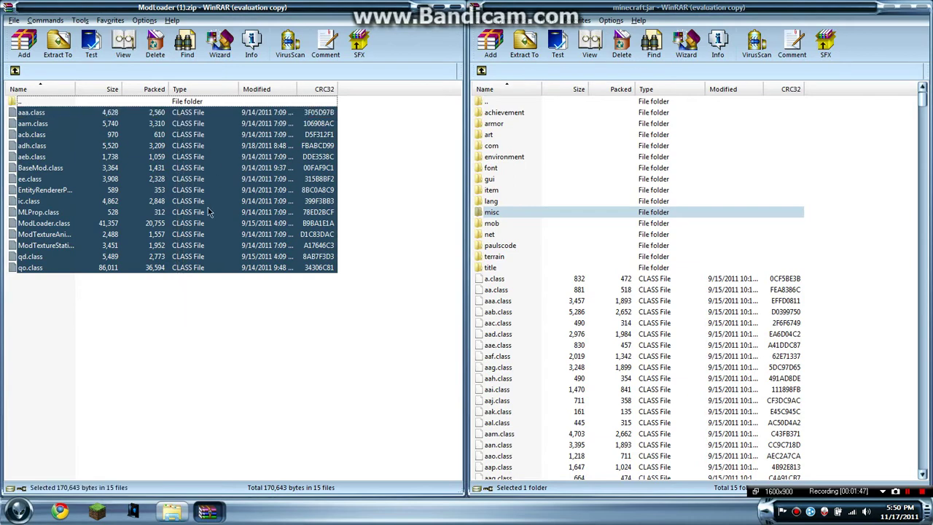
{"action": "left_click_drag", "start_coordinate": [209, 212], "coordinate": [616, 369]}
{"action": "left_click", "coordinate": [701, 351]}
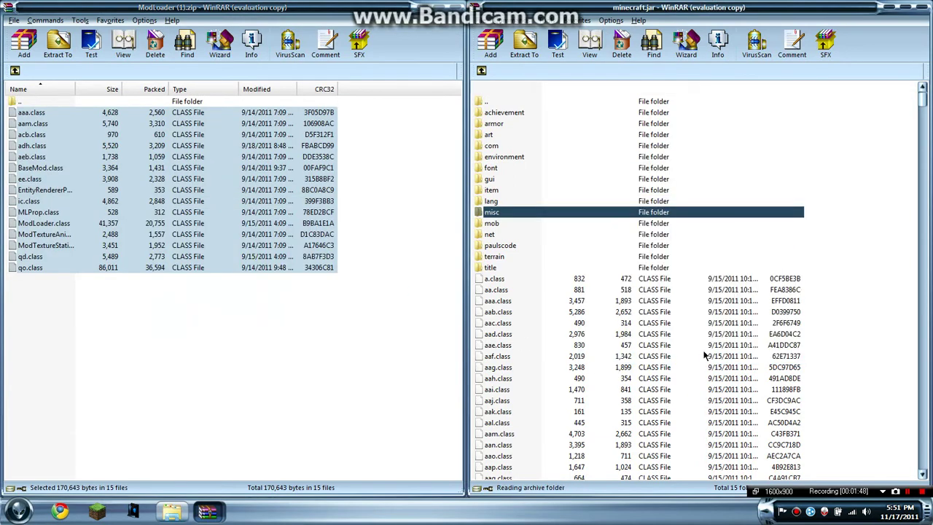
{"action": "left_click", "coordinate": [455, 7]}
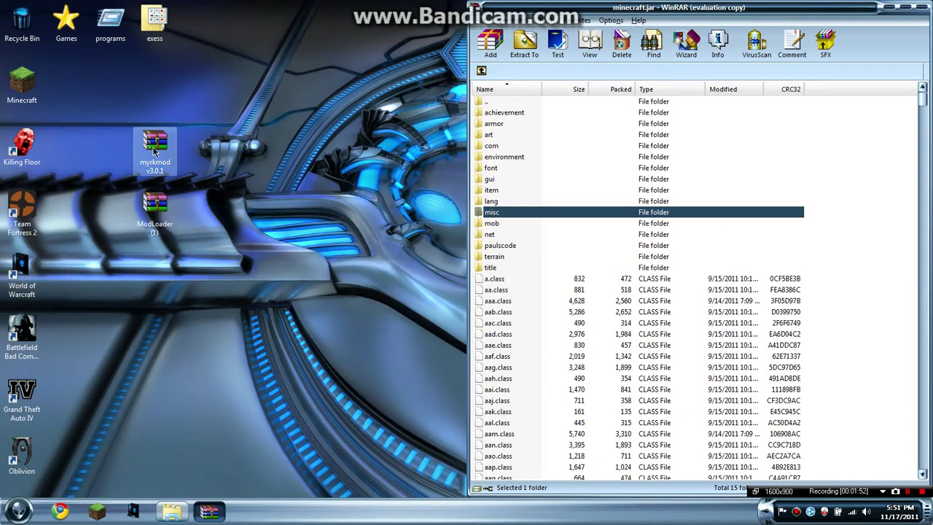
Step: Open myrkmod v3.0.1.zip docked on the left half of the screen
{"action": "double_click", "coordinate": [154, 151]}
{"action": "left_click_drag", "start_coordinate": [321, 70], "coordinate": [3, 197]}
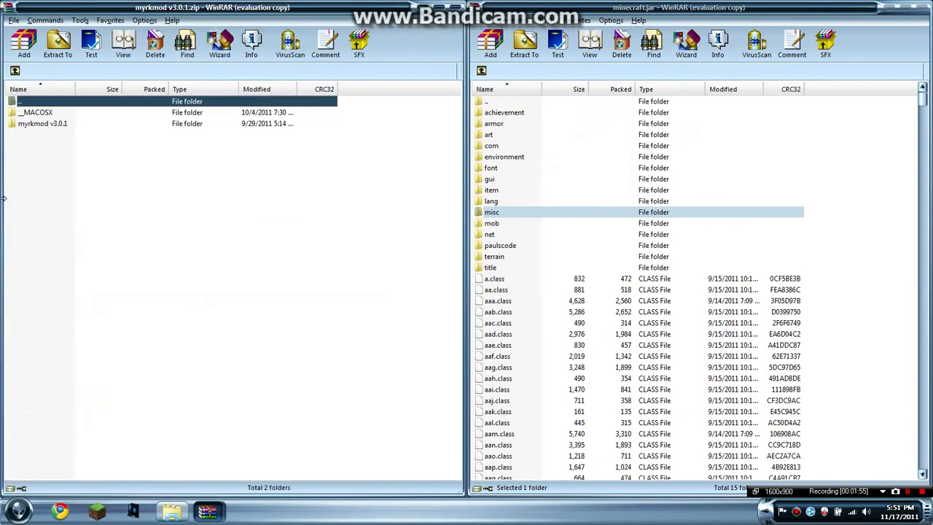
{"action": "left_click", "coordinate": [306, 255]}
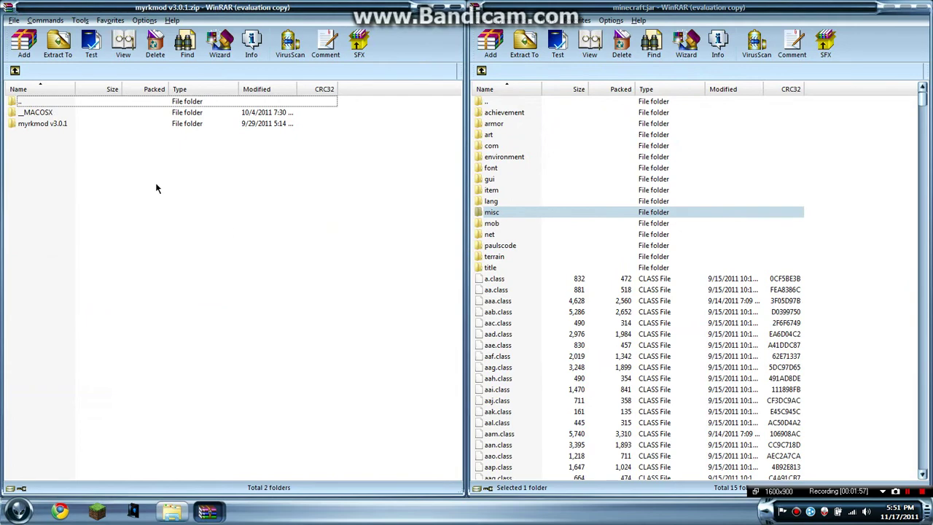
Step: Add the Aesthetics folder and its nine class files from myrkmod v3.0.1 into minecraft.jar
{"action": "double_click", "coordinate": [30, 124]}
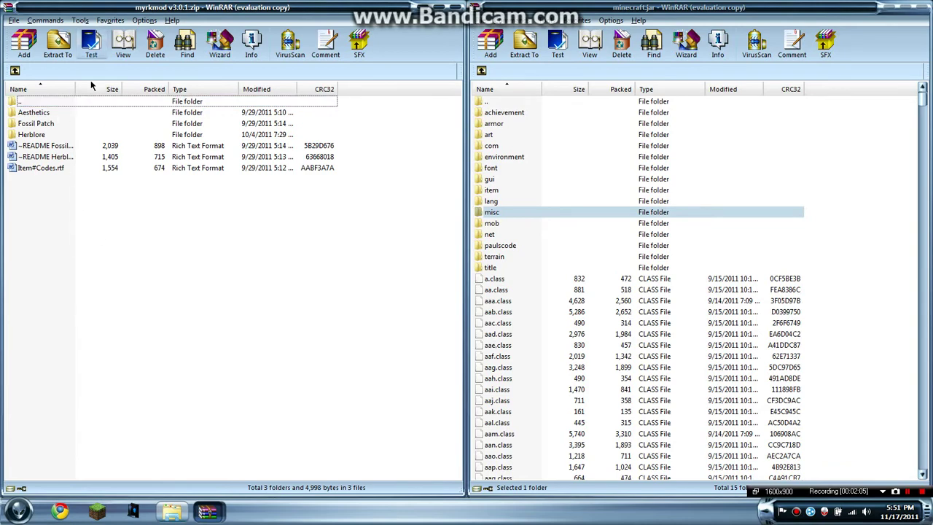
{"action": "double_click", "coordinate": [34, 113]}
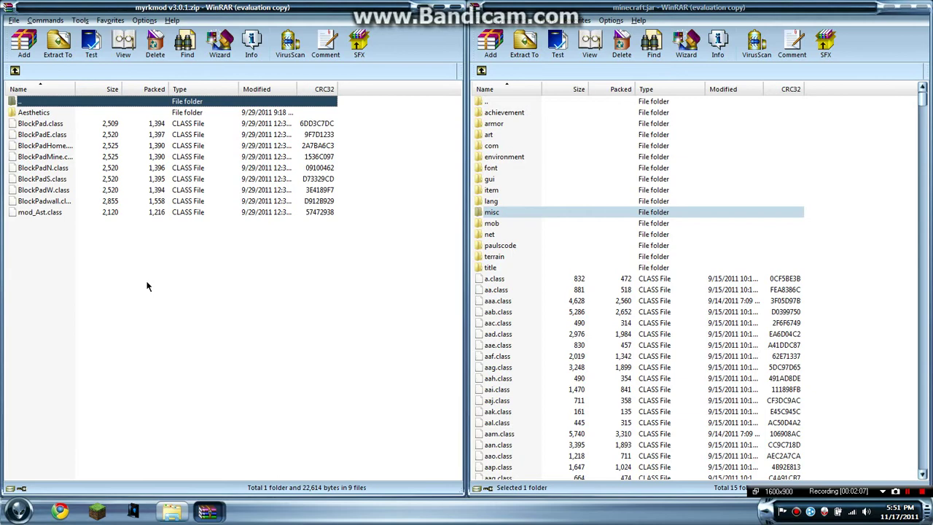
{"action": "left_click_drag", "start_coordinate": [157, 292], "coordinate": [156, 115]}
{"action": "mouse_move", "coordinate": [194, 183]}
{"action": "left_mouse_down"}
{"action": "mouse_move", "coordinate": [498, 361]}
{"action": "mouse_move", "coordinate": [530, 364]}
{"action": "left_mouse_up"}
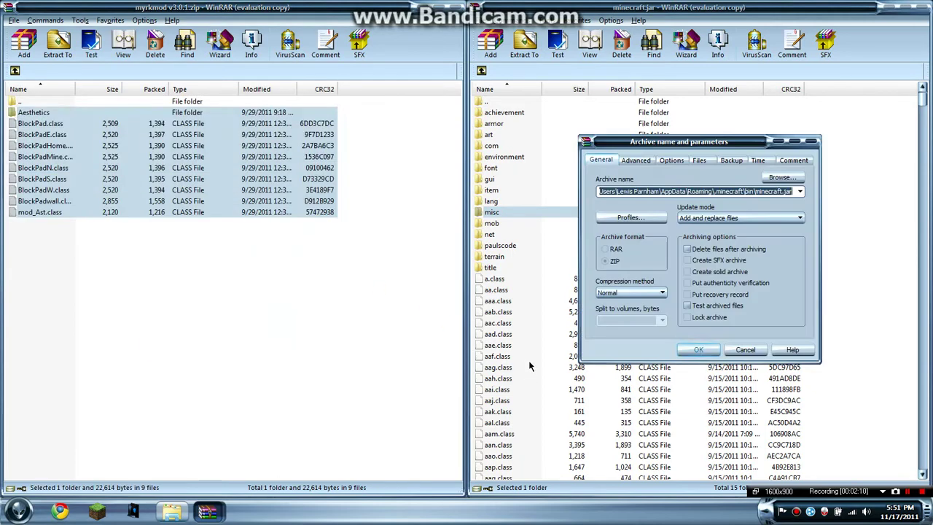
{"action": "left_click", "coordinate": [699, 351]}
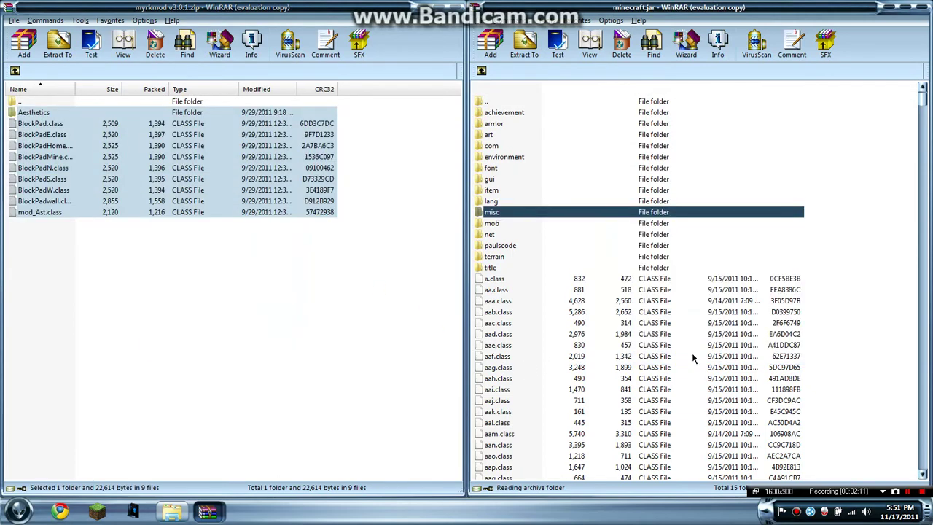
Step: Add all Fossil Patch folders and class files into minecraft.jar, then return to the top folder
{"action": "left_click", "coordinate": [15, 72]}
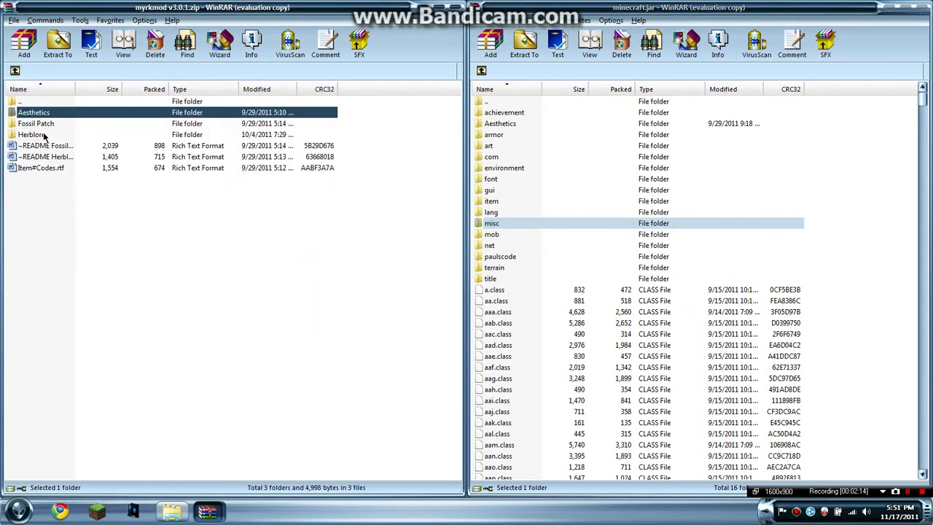
{"action": "double_click", "coordinate": [44, 123]}
{"action": "mouse_move", "coordinate": [98, 273]}
{"action": "left_mouse_down"}
{"action": "mouse_move", "coordinate": [100, 146]}
{"action": "mouse_move", "coordinate": [61, 115]}
{"action": "mouse_move", "coordinate": [309, 274]}
{"action": "mouse_move", "coordinate": [506, 364]}
{"action": "left_mouse_up"}
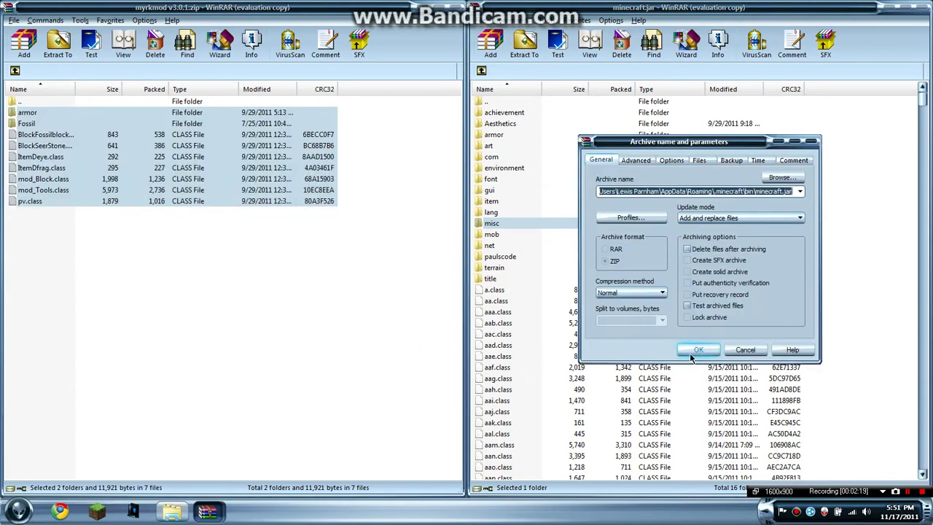
{"action": "left_click", "coordinate": [691, 352]}
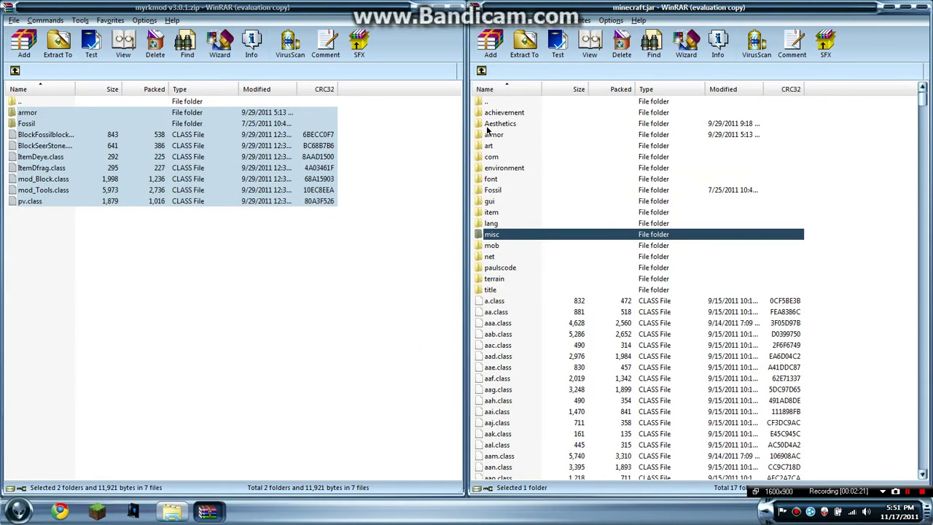
{"action": "left_click", "coordinate": [15, 71]}
Step: Add Herblore's Plant folder and all its class files to minecraft.jar, then close both WinRAR windows
{"action": "double_click", "coordinate": [32, 134]}
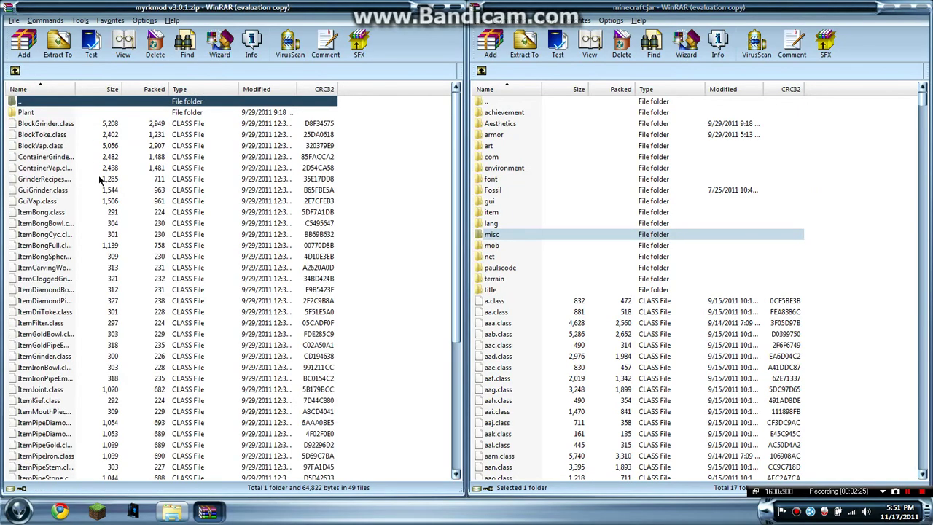
{"action": "left_click", "coordinate": [29, 113]}
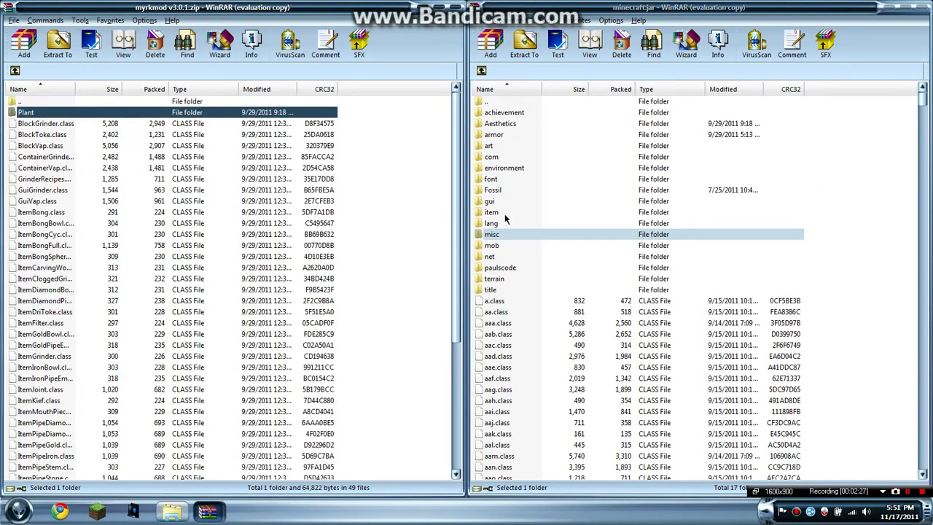
{"action": "left_click_drag", "start_coordinate": [458, 217], "coordinate": [465, 421]}
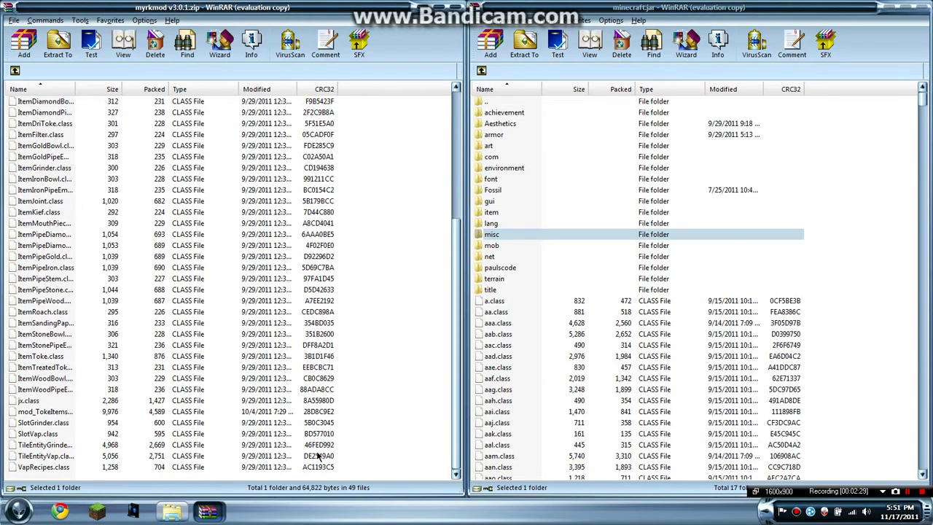
{"action": "left_click", "coordinate": [162, 470], "text": "shift"}
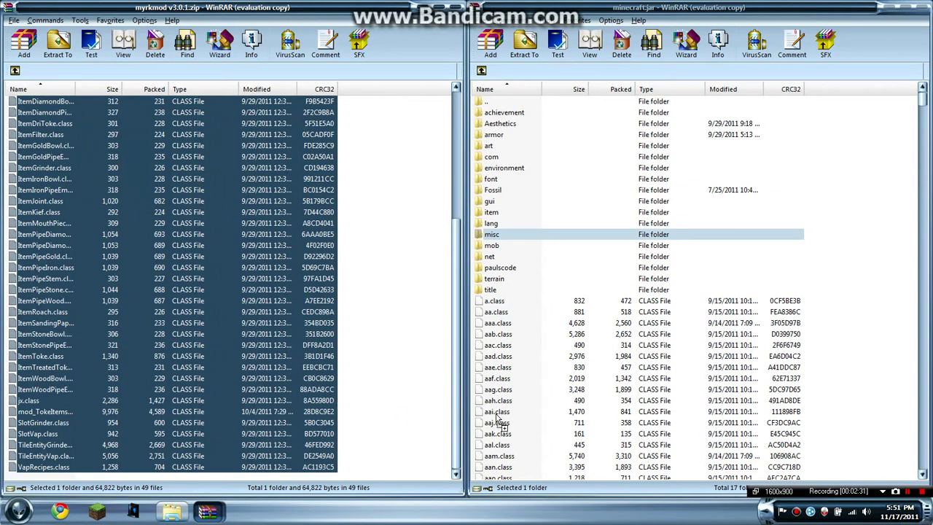
{"action": "left_click_drag", "start_coordinate": [498, 415], "coordinate": [592, 414]}
{"action": "left_click", "coordinate": [694, 350]}
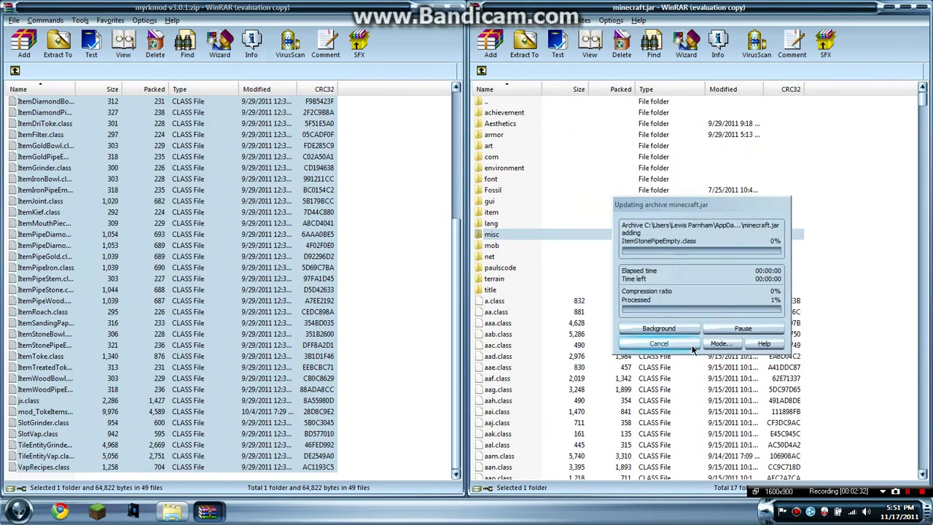
{"action": "left_click", "coordinate": [461, 8]}
{"action": "left_click", "coordinate": [924, 7]}
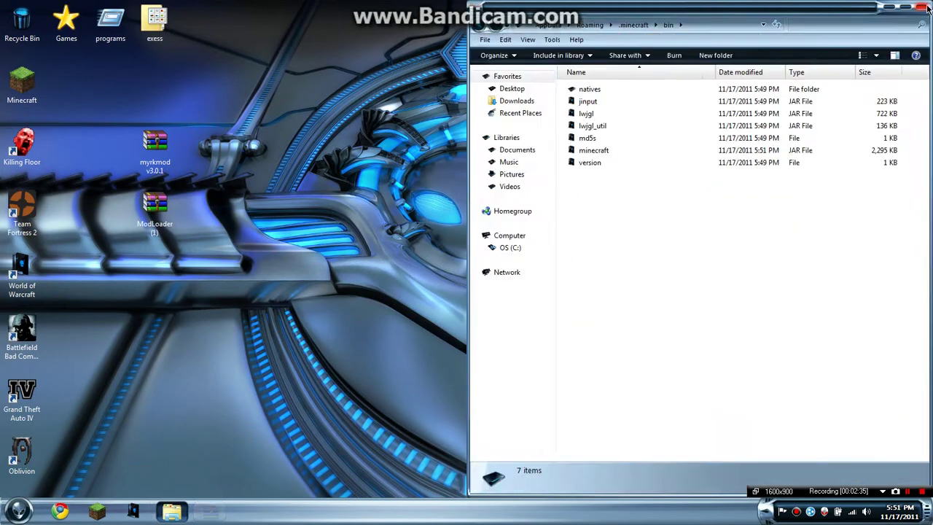
Step: Start the patched Minecraft from the desktop, allow it past the security warning, log in and open Singleplayer
{"action": "left_click", "coordinate": [925, 9]}
{"action": "left_click", "coordinate": [97, 510]}
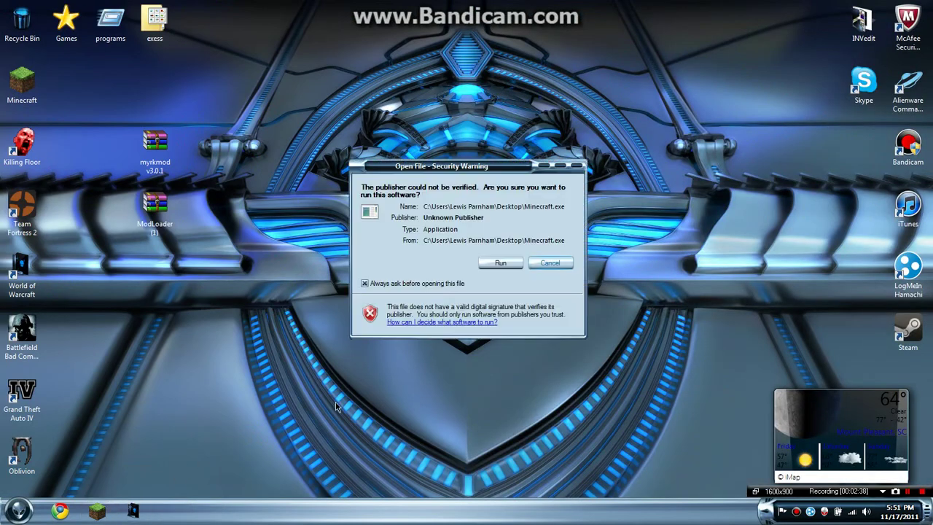
{"action": "left_click", "coordinate": [500, 263]}
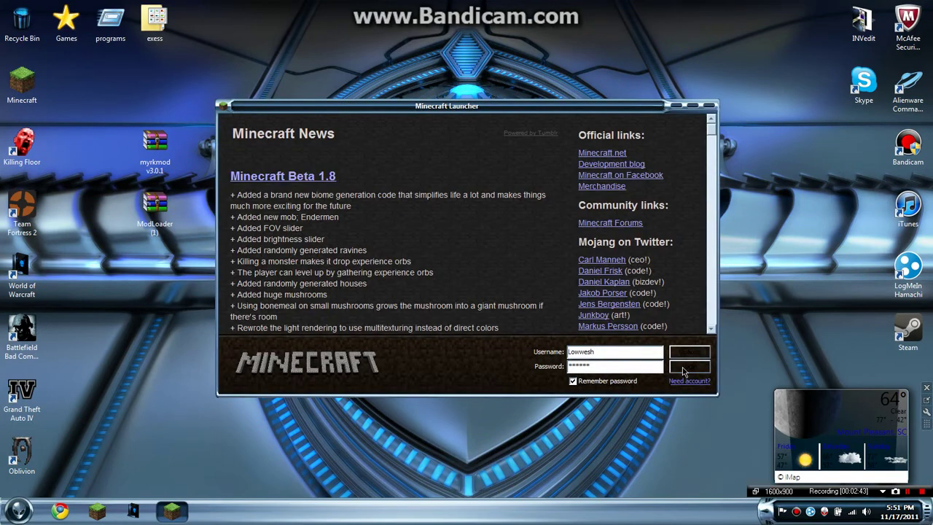
{"action": "left_click", "coordinate": [683, 369]}
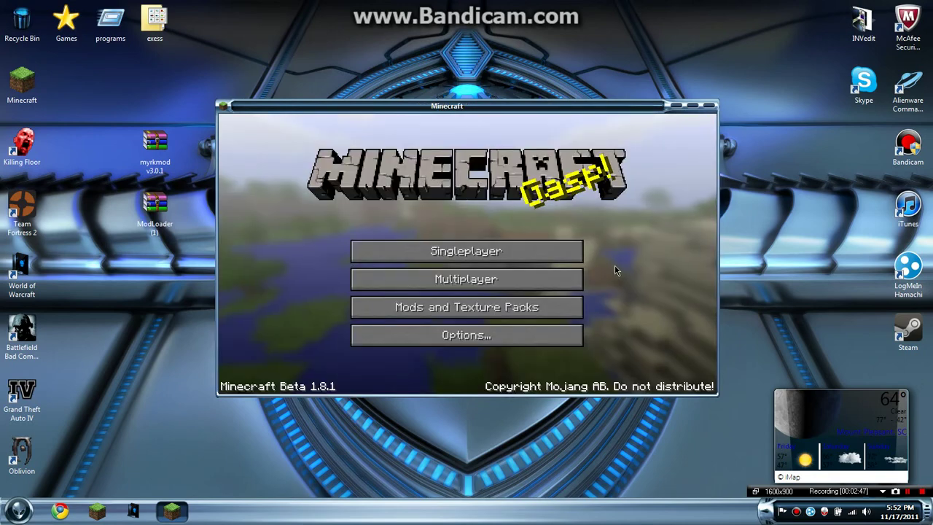
{"action": "left_click", "coordinate": [545, 249]}
Step: Load the most recent New World and open the crafting table's grid
{"action": "double_click", "coordinate": [467, 181]}
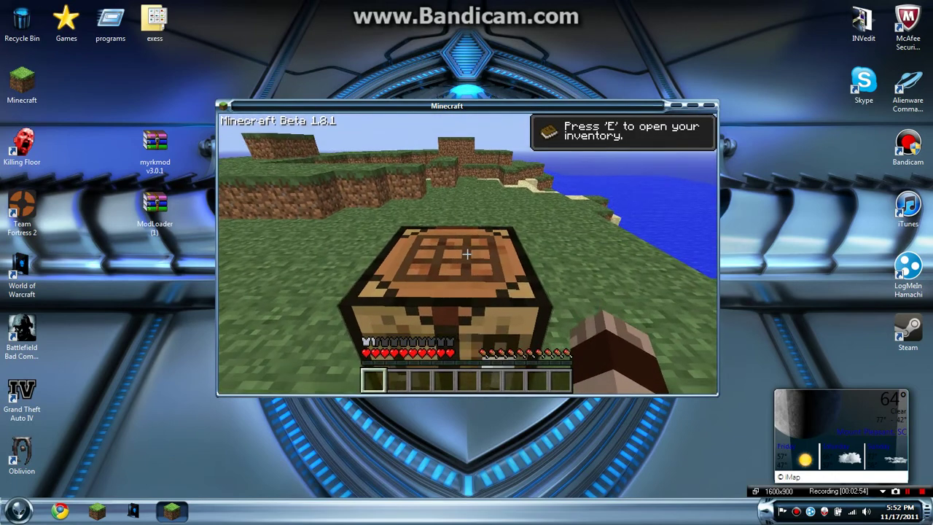
{"action": "key", "text": "e"}
{"action": "key", "text": "e"}
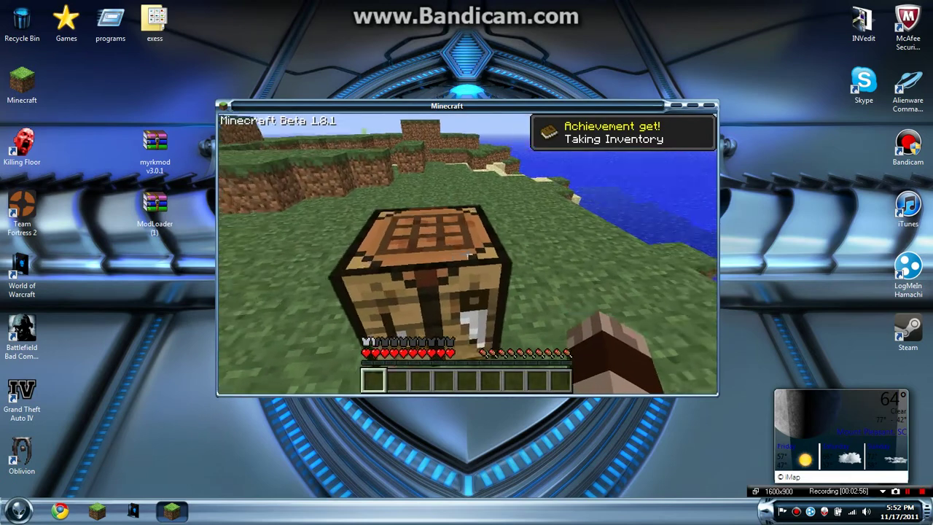
{"action": "key", "text": "e"}
{"action": "key", "text": "e"}
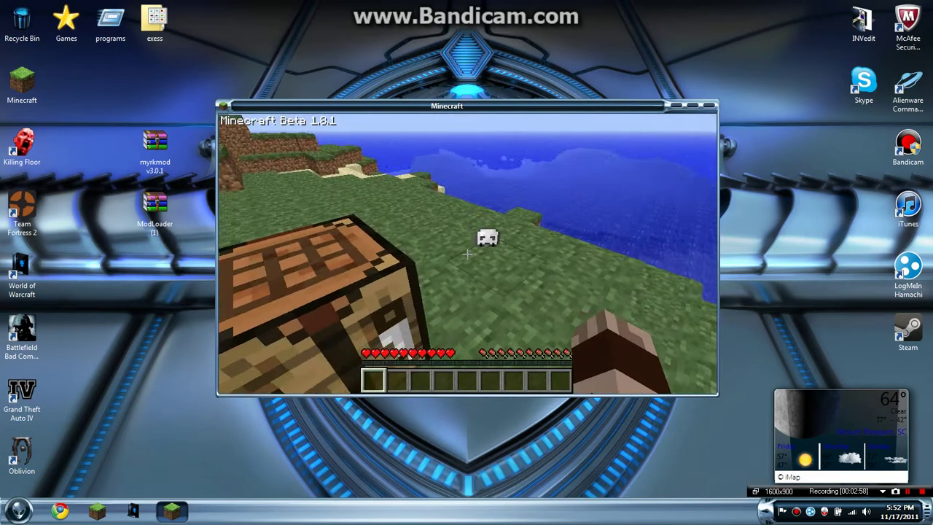
{"action": "right_click", "coordinate": [468, 253]}
Step: Lay five bones in the helmet pattern on the crafting grid and return the leftover bones
{"action": "left_click", "coordinate": [467, 264]}
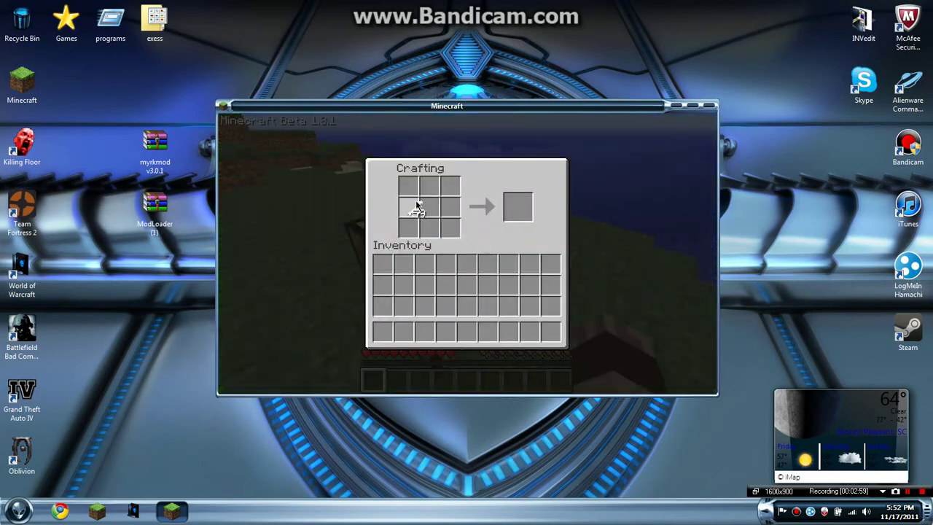
{"action": "right_click", "coordinate": [414, 208]}
{"action": "right_click", "coordinate": [409, 187]}
{"action": "right_click", "coordinate": [451, 187]}
{"action": "right_click", "coordinate": [429, 186]}
{"action": "right_click", "coordinate": [451, 208]}
{"action": "left_click", "coordinate": [509, 309]}
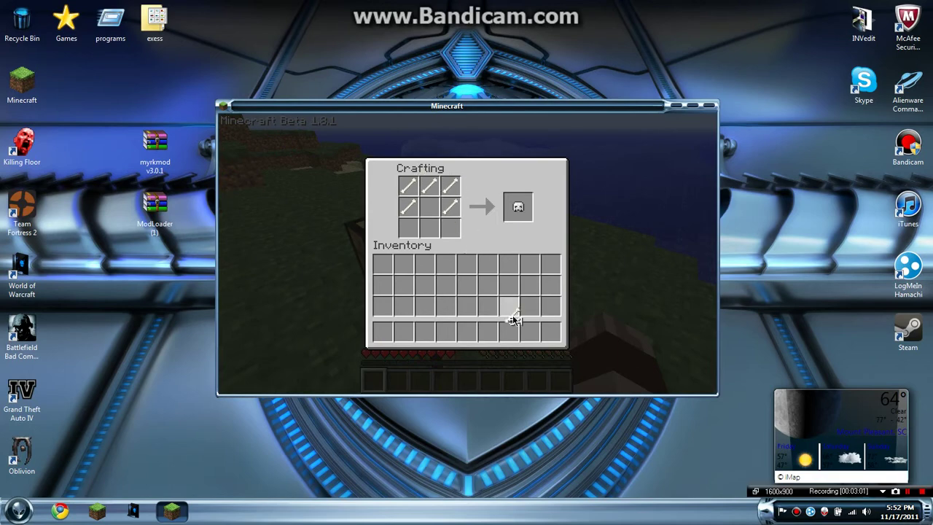
Step: Move the crafted bone helmet to the hotbar, show the F3 debug overlay and pause the game
{"action": "left_click", "coordinate": [519, 208]}
{"action": "left_click", "coordinate": [553, 287]}
{"action": "left_click", "coordinate": [553, 286], "text": "shift"}
{"action": "key", "text": "e"}
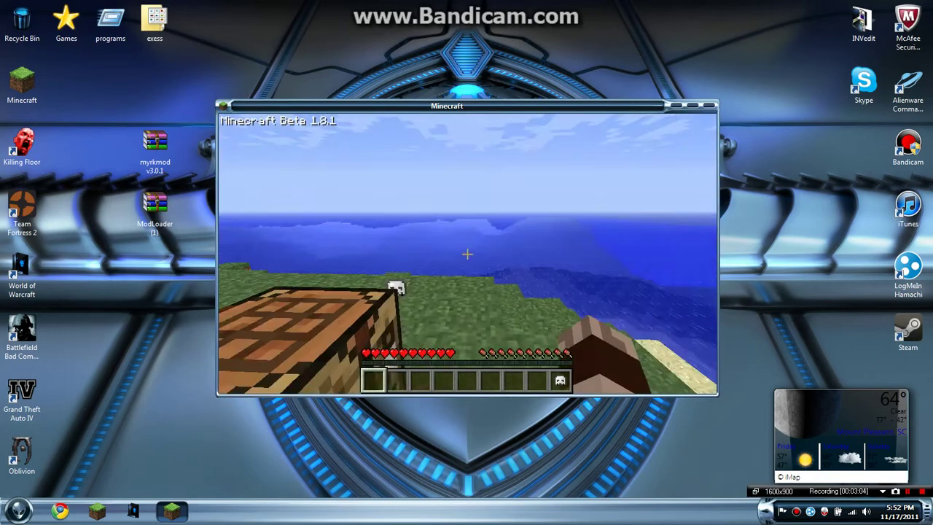
{"action": "key", "text": "e"}
{"action": "key", "text": "e"}
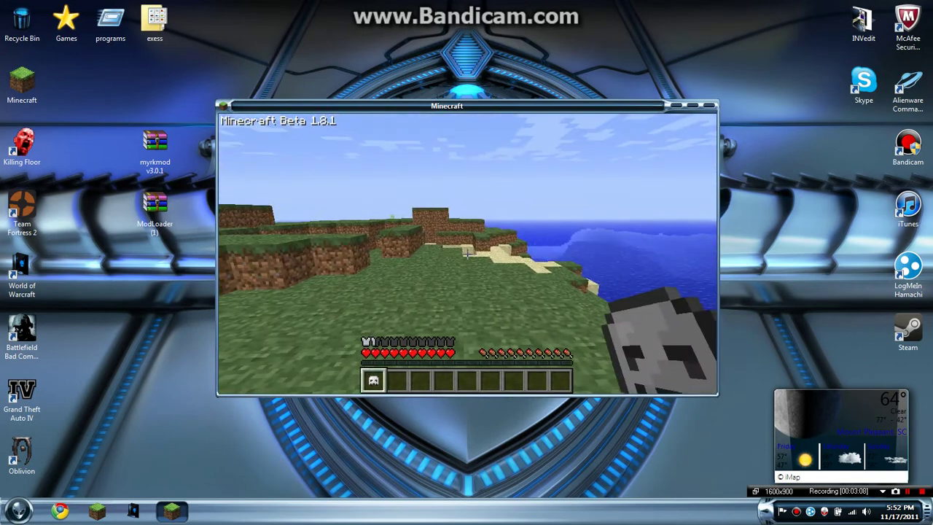
{"action": "key", "text": "F3"}
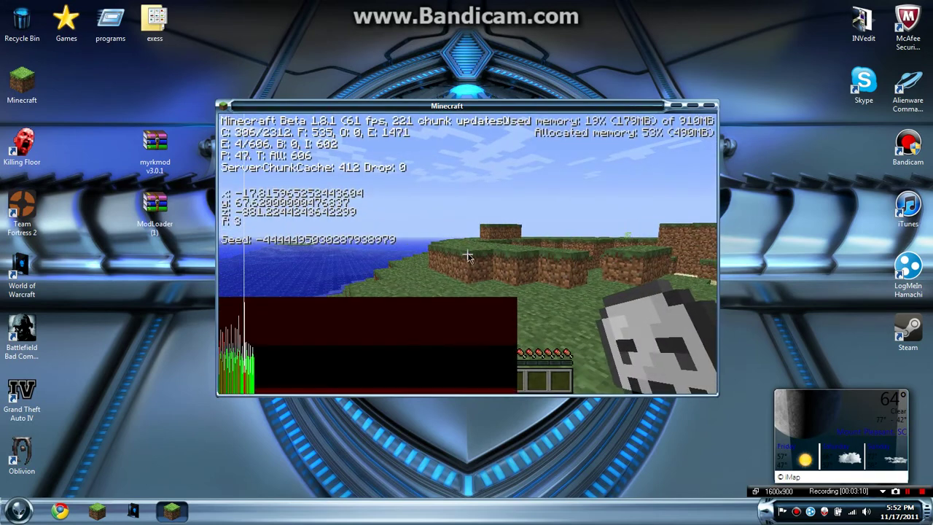
{"action": "key", "text": "Escape"}
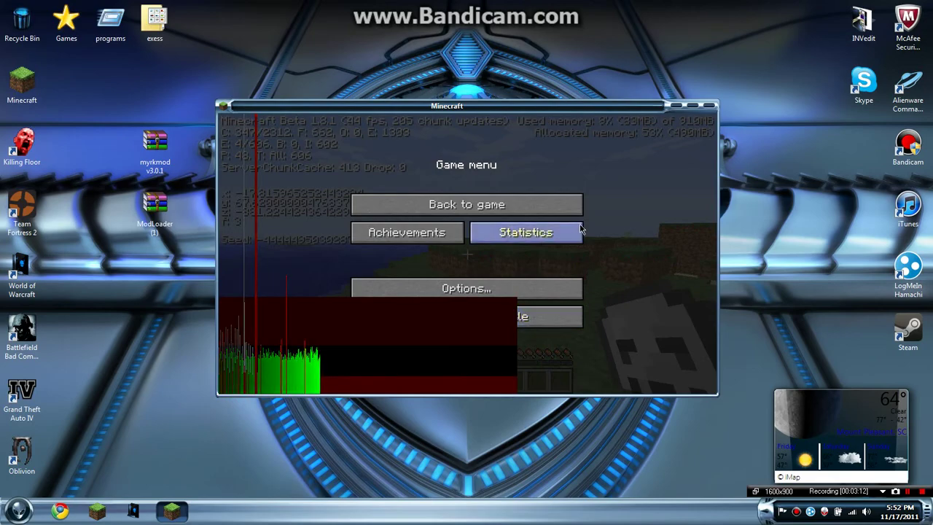